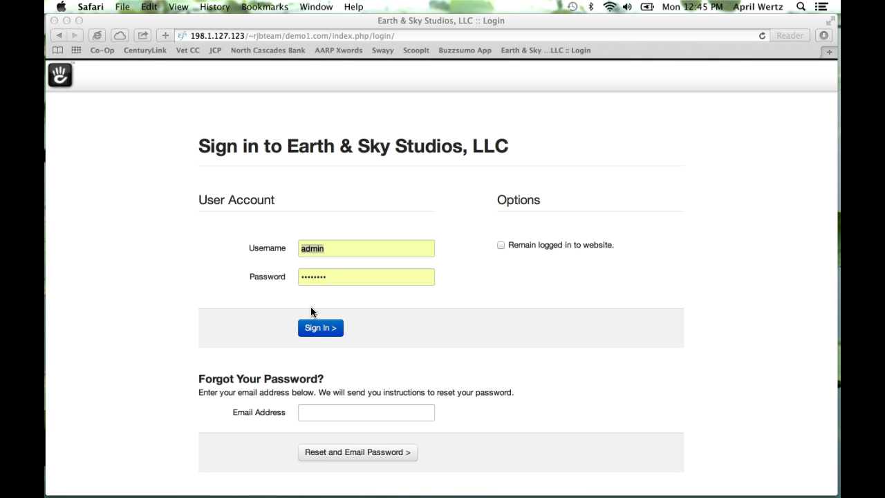
# - Sign in to the Earth & Sky Studios concrete5 site with the admin account
pyautogui.click(325, 328)
pyautogui.click(325, 329)
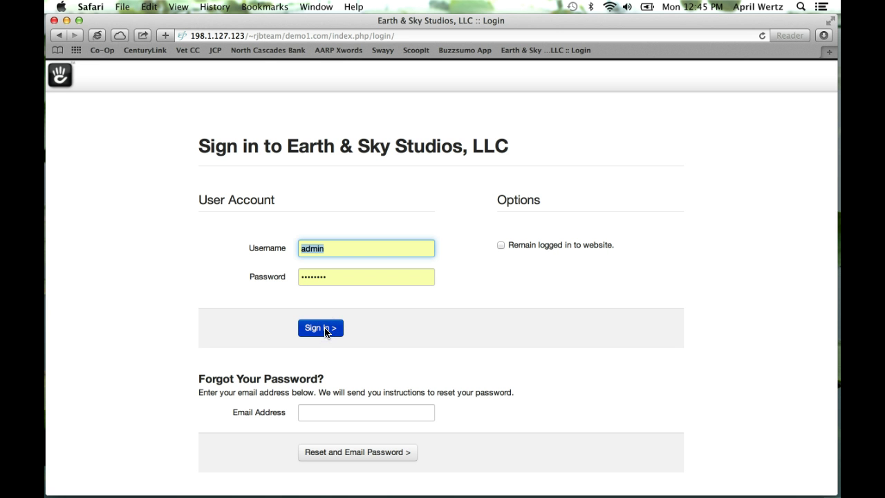
pyautogui.click(324, 329)
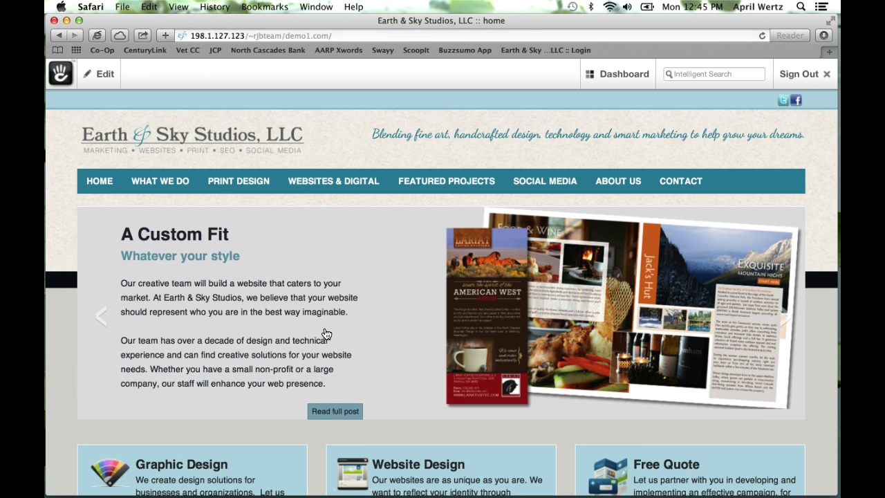
# - Browse the home page, then go to SOCIAL MEDIA in the navigation bar
pyautogui.scroll(-3, 326, 334)
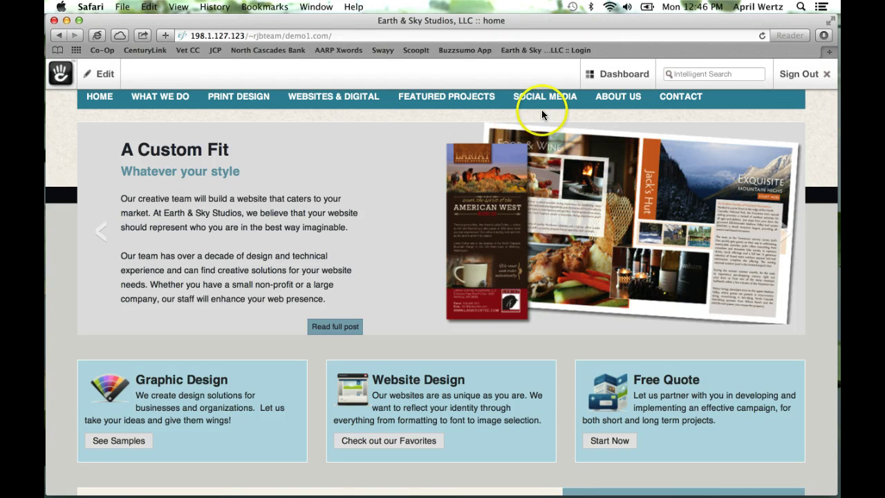
pyautogui.scroll(3, 542, 110)
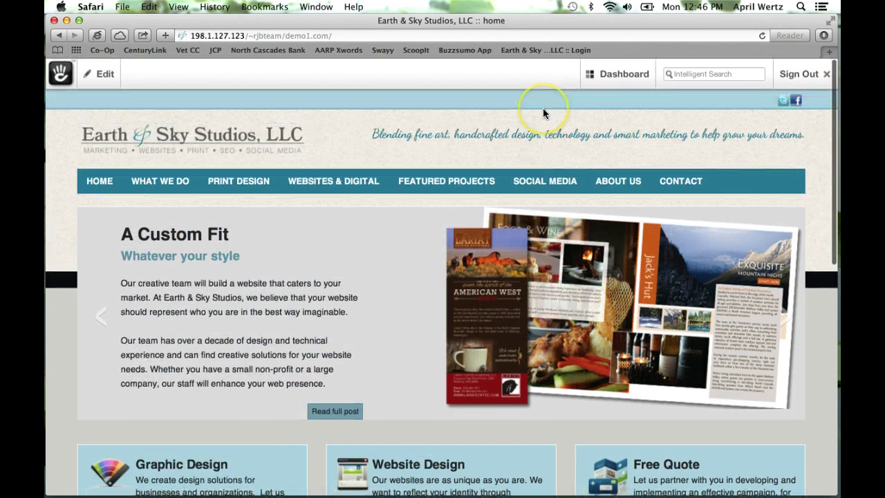
pyautogui.click(546, 195)
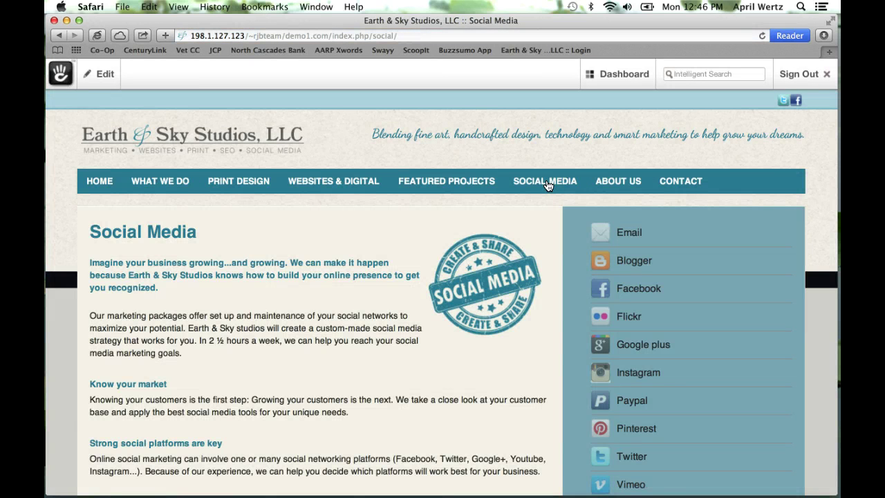
pyautogui.scroll(-3, 210, 333)
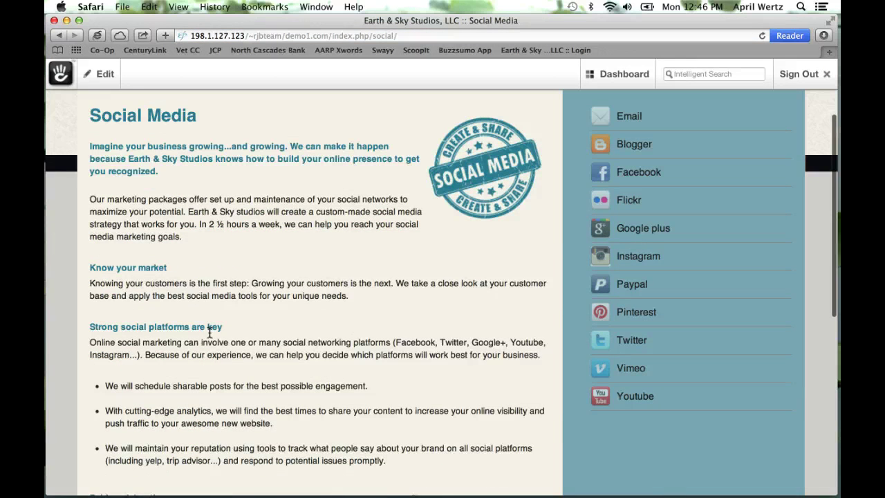
# - Switch the Social Media page into edit mode with Edit > Edit this Page
pyautogui.click(104, 77)
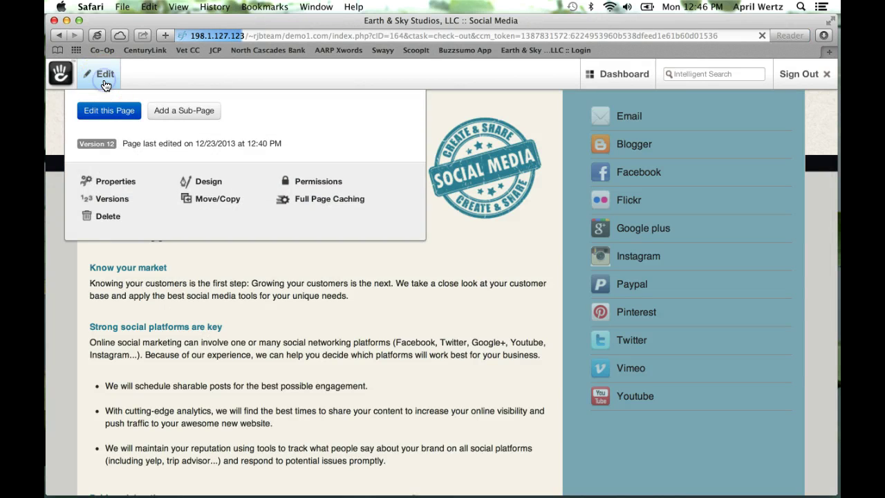
pyautogui.click(109, 110)
pyautogui.scroll(-5, 410, 398)
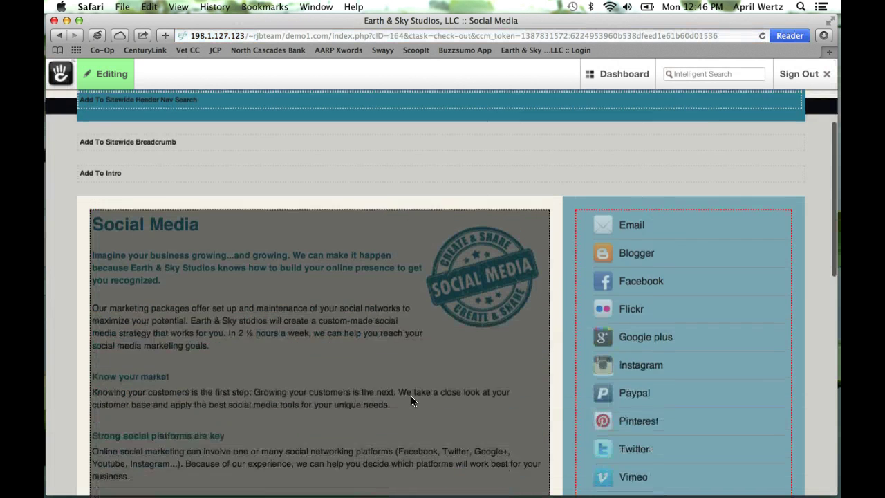
pyautogui.scroll(7, 484, 223)
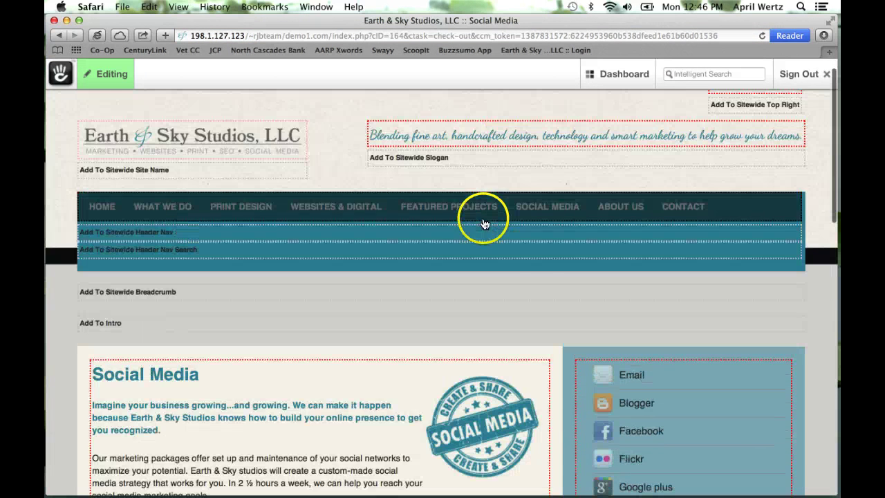
# - Open the main text block's menu and choose to edit it
pyautogui.scroll(-6, 521, 414)
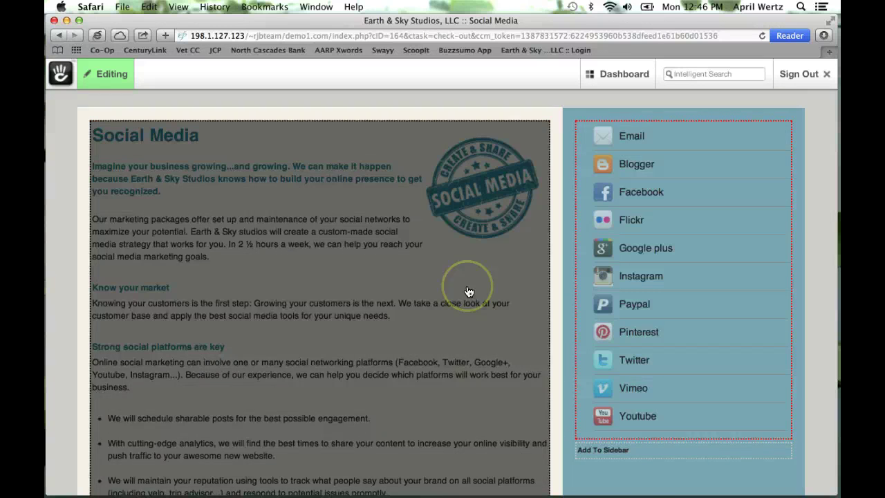
pyautogui.scroll(-4, 463, 290)
pyautogui.click(450, 292)
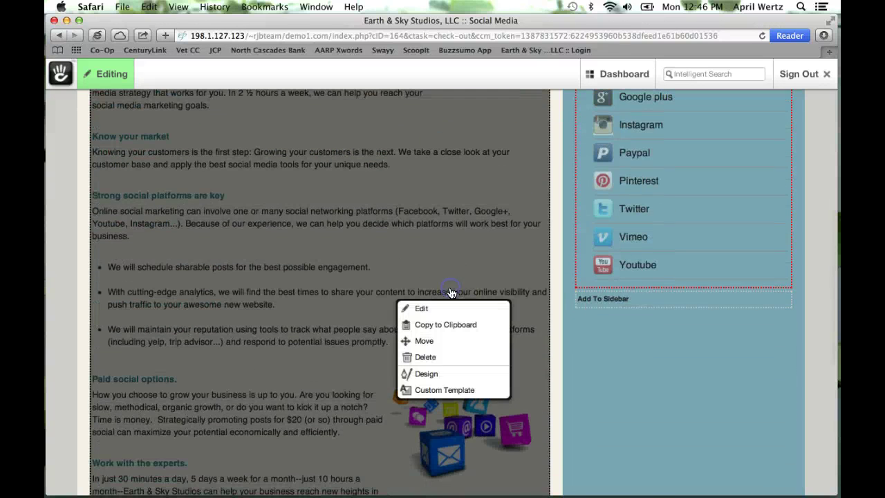
pyautogui.click(449, 308)
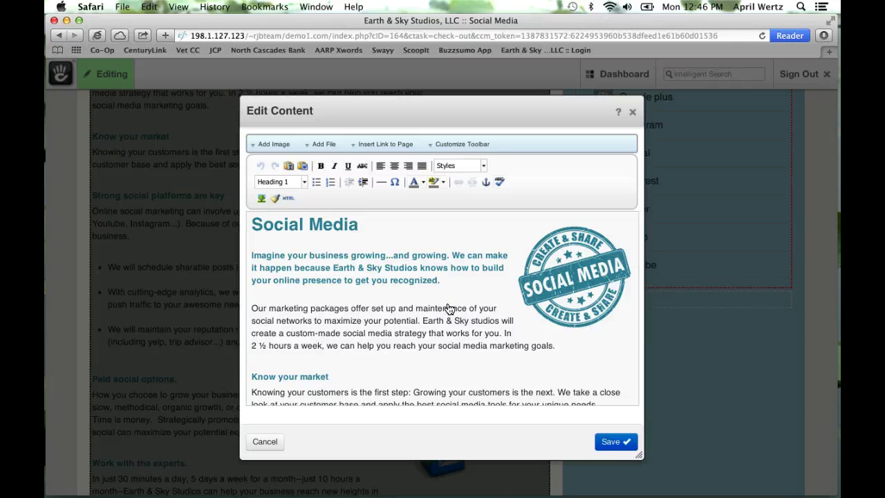
# - Review the text block in the Edit Content dialog, from the blue intro to 'Our marketing packages'
pyautogui.scroll(-2, 448, 308)
pyautogui.scroll(2, 447, 307)
pyautogui.moveTo(566, 184); pyautogui.dragTo(548, 186)
pyautogui.click(398, 272)
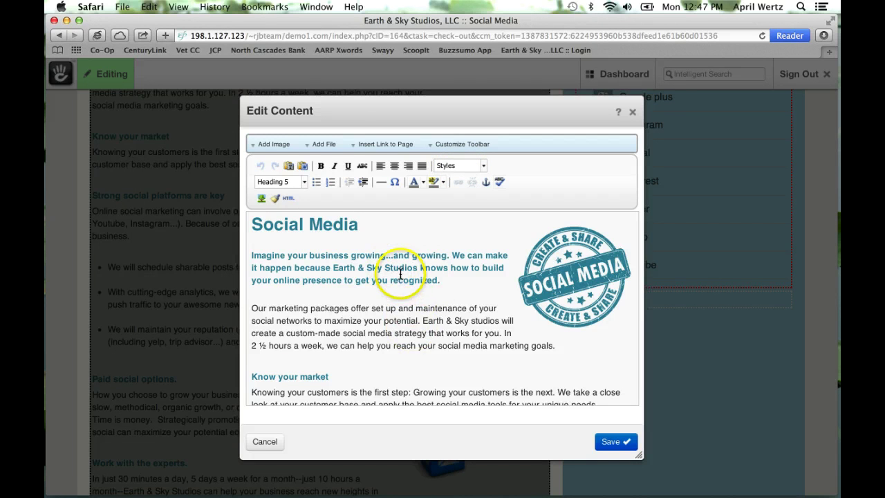
pyautogui.click(376, 323)
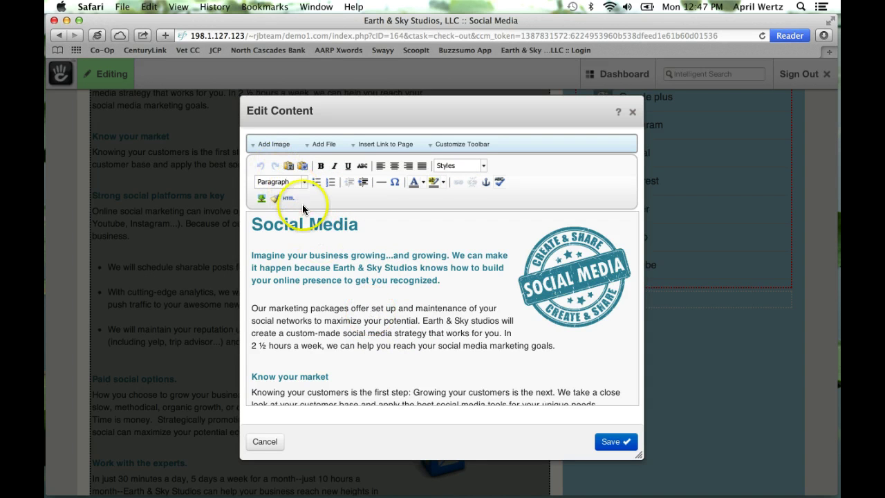
pyautogui.scroll(-2, 373, 320)
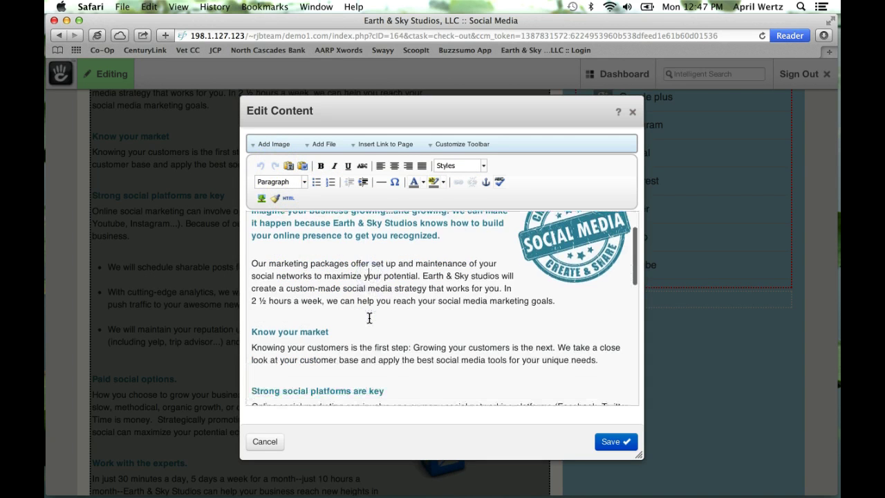
pyautogui.click(558, 299)
pyautogui.moveTo(558, 300); pyautogui.dragTo(486, 262)
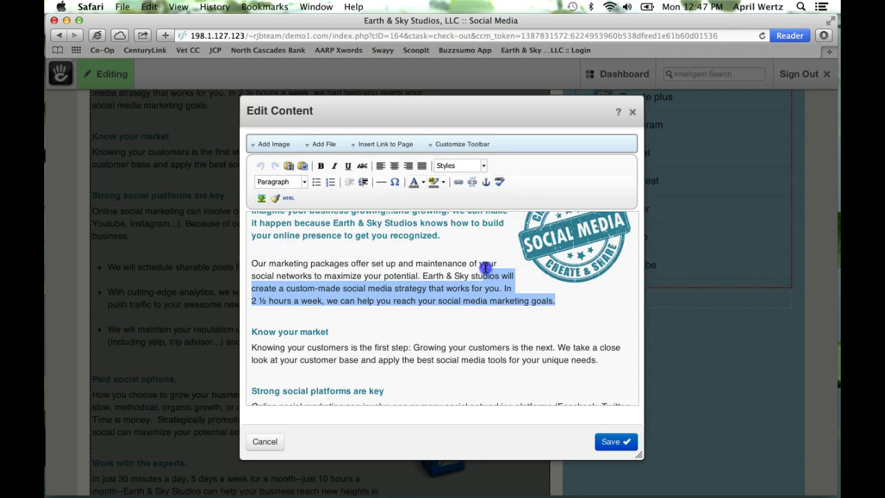
pyautogui.click(379, 289)
pyautogui.scroll(-5, 389, 311)
pyautogui.scroll(-1, 389, 312)
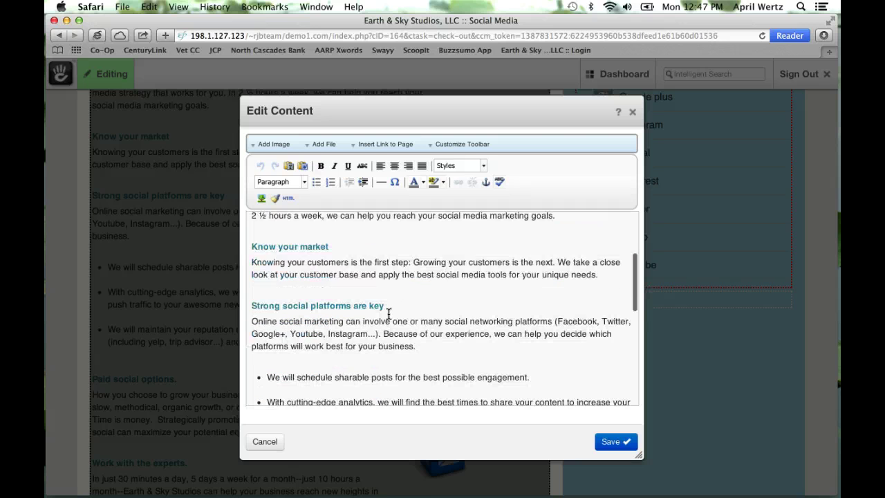
pyautogui.click(392, 271)
pyautogui.scroll(4, 450, 257)
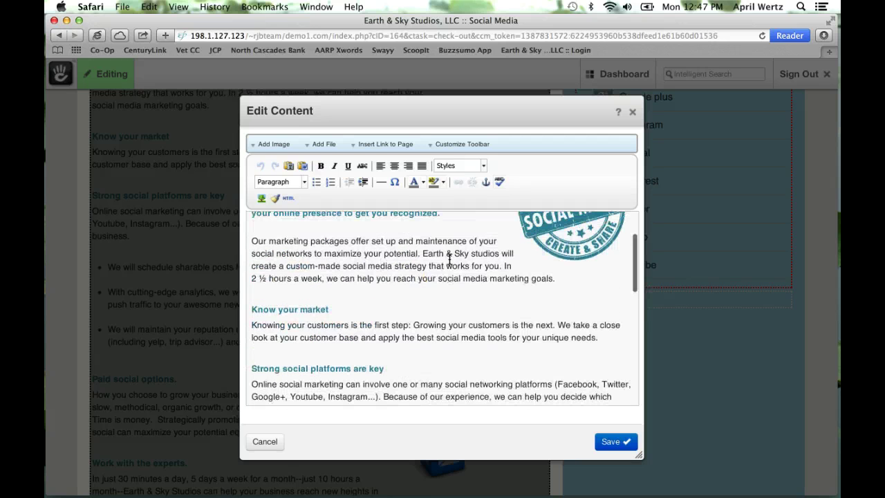
pyautogui.scroll(2, 450, 257)
pyautogui.scroll(-2, 449, 258)
pyautogui.scroll(-1, 449, 258)
pyautogui.click(613, 323)
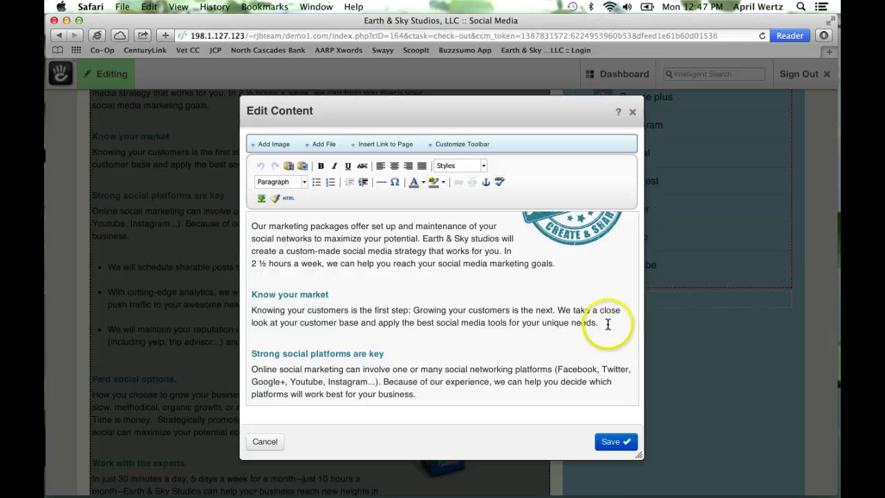
pyautogui.scroll(-2, 612, 325)
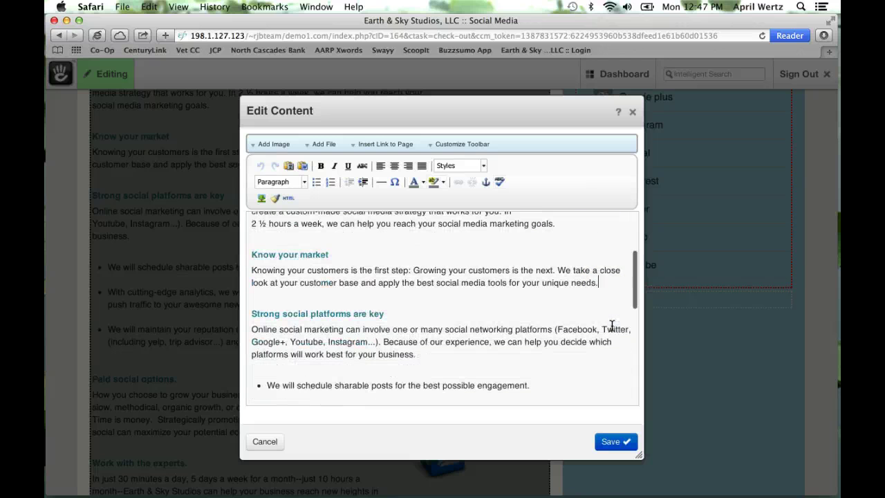
pyautogui.click(608, 283)
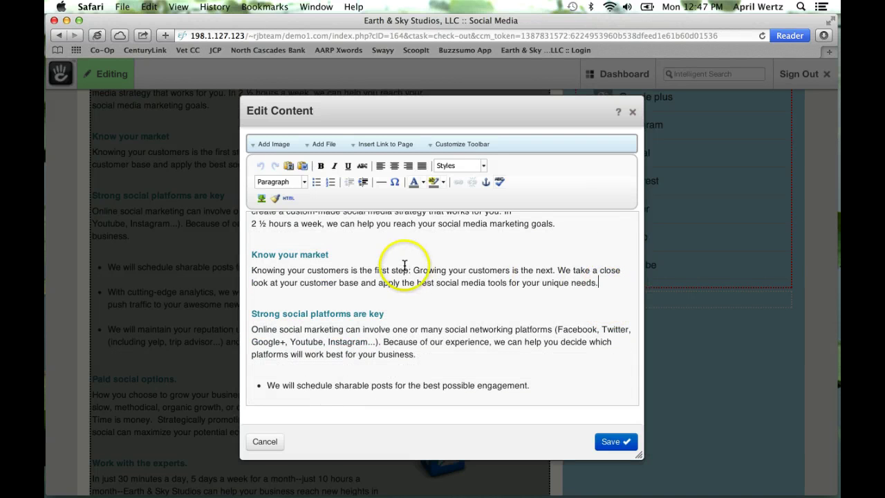
pyautogui.doubleClick(487, 268)
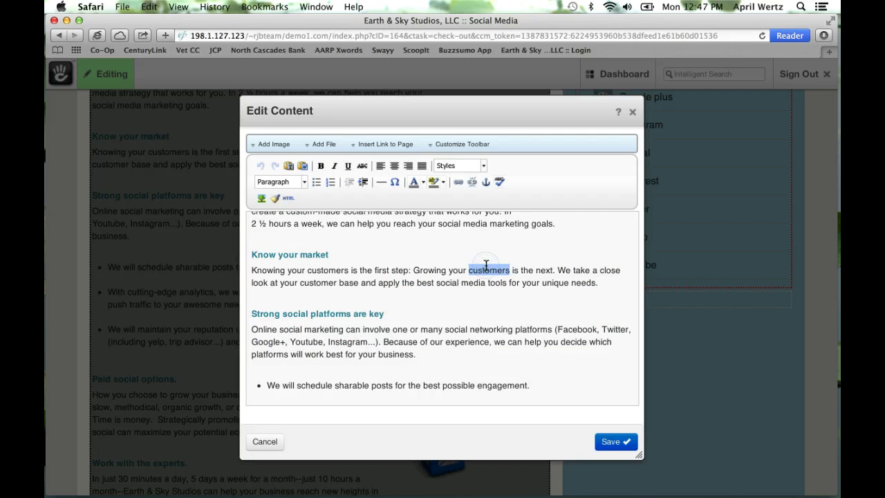
pyautogui.doubleClick(496, 273)
pyautogui.write('customer')
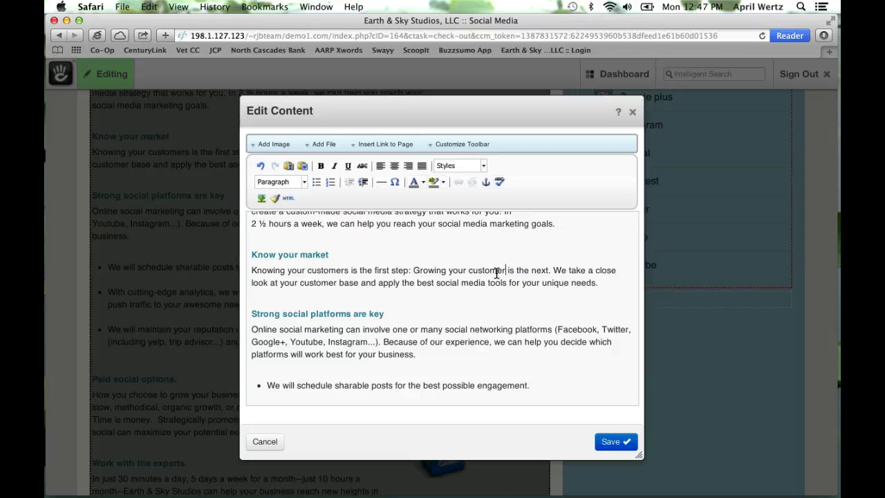
pyautogui.write('s')
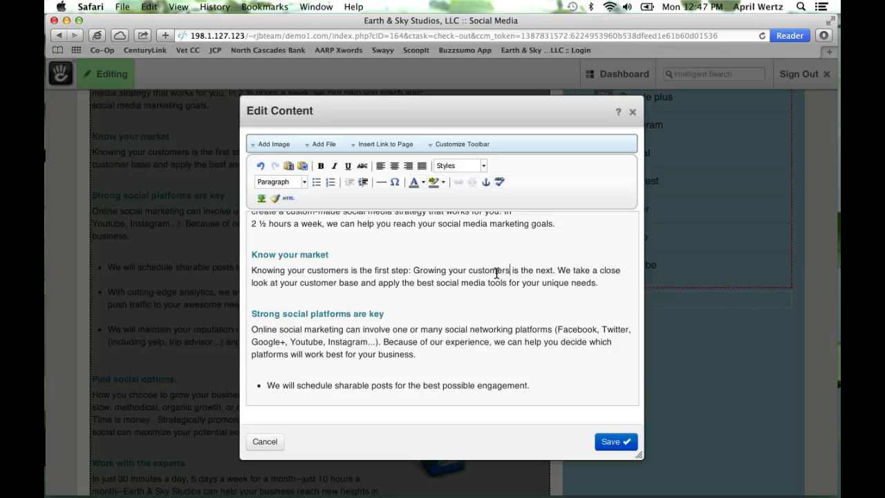
pyautogui.press('BackSpace')
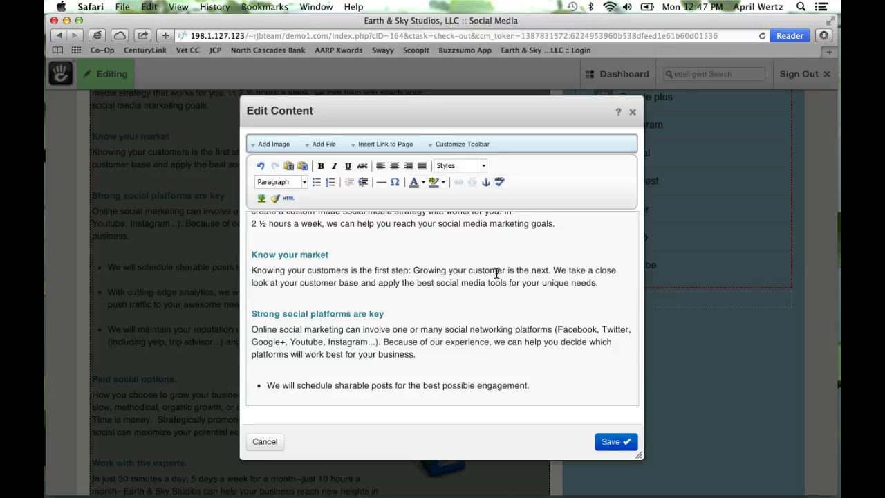
pyautogui.hotkey('ctrl', 'z')
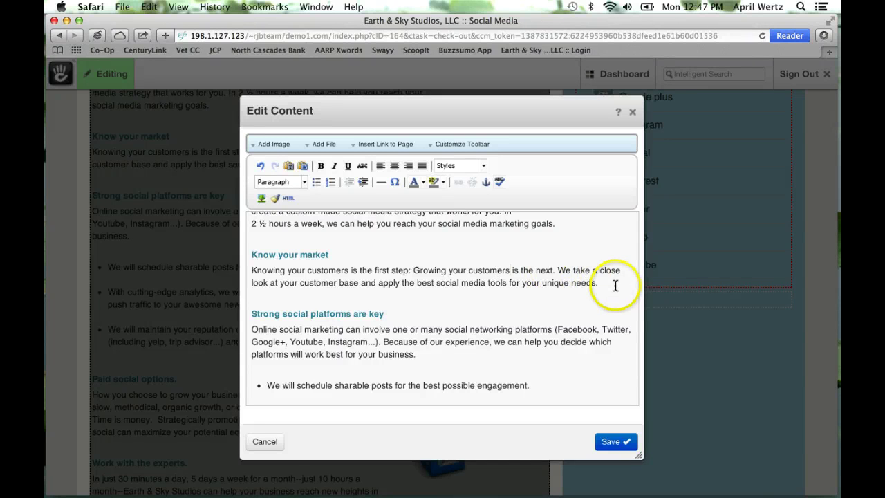
pyautogui.click(619, 286)
pyautogui.scroll(-1, 618, 286)
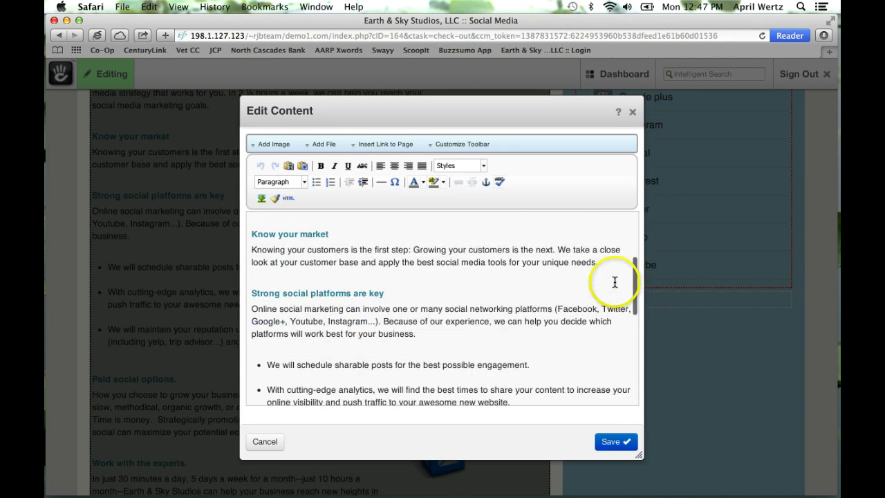
pyautogui.write('kljahsdfkjhasdf')
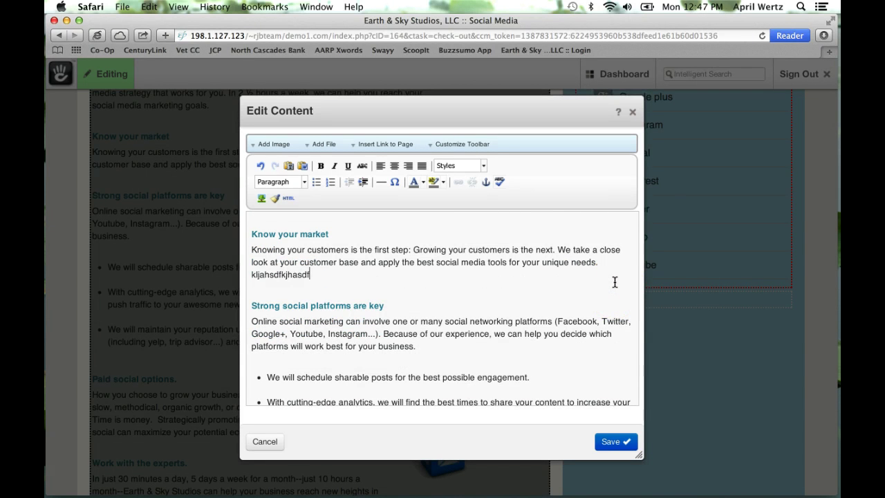
pyautogui.click(540, 289)
pyautogui.press('BackSpace')
pyautogui.press('BackSpace')
pyautogui.press('BackSpace')
pyautogui.press('BackSpace')
pyautogui.press('BackSpace')
pyautogui.press('BackSpace')
pyautogui.press('BackSpace')
pyautogui.press('BackSpace')
pyautogui.press('BackSpace')
pyautogui.press('BackSpace')
pyautogui.press('BackSpace')
pyautogui.press('BackSpace')
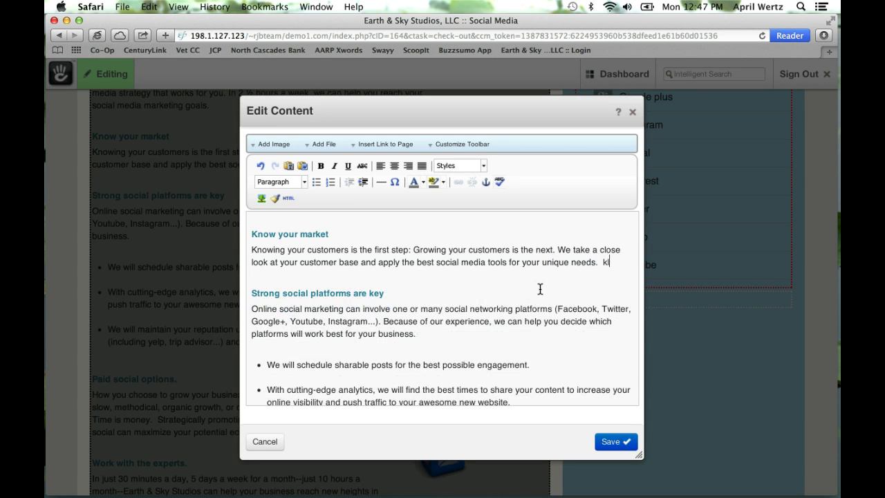
pyautogui.press('BackSpace')
pyautogui.press('BackSpace')
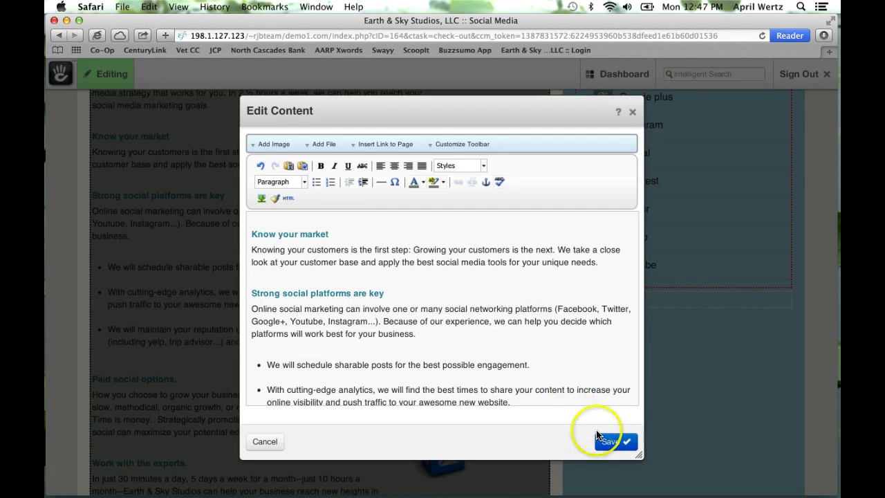
# - Save the edited text block and publish the page with Publish My Edits
pyautogui.click(610, 443)
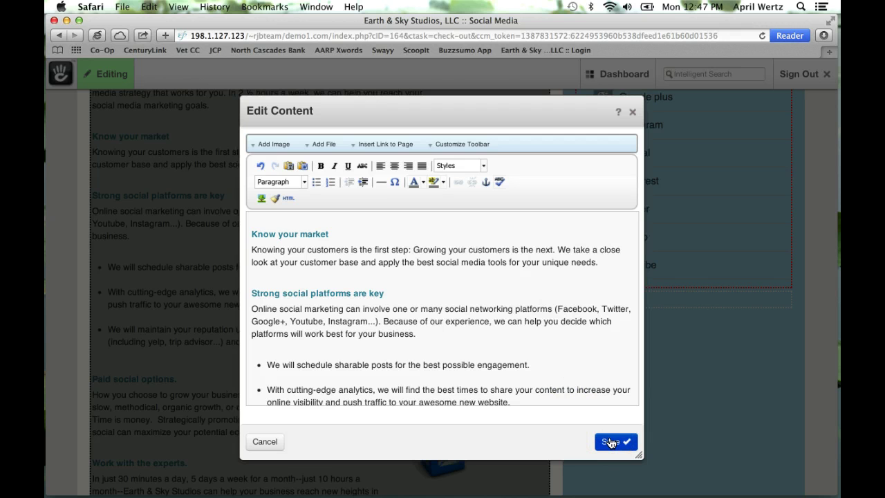
pyautogui.click(610, 443)
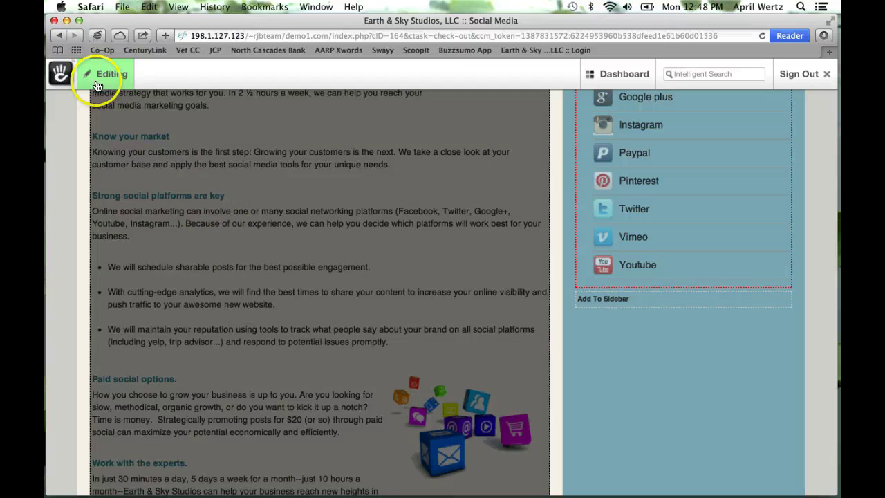
pyautogui.click(105, 76)
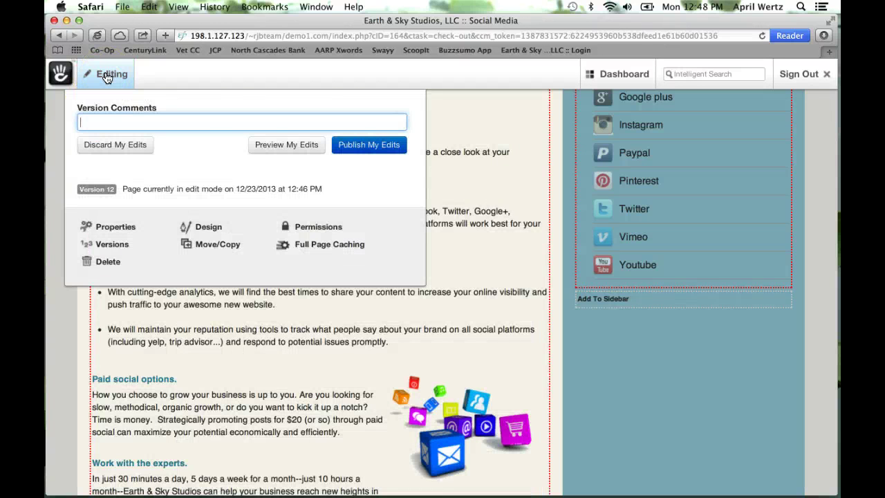
pyautogui.click(373, 145)
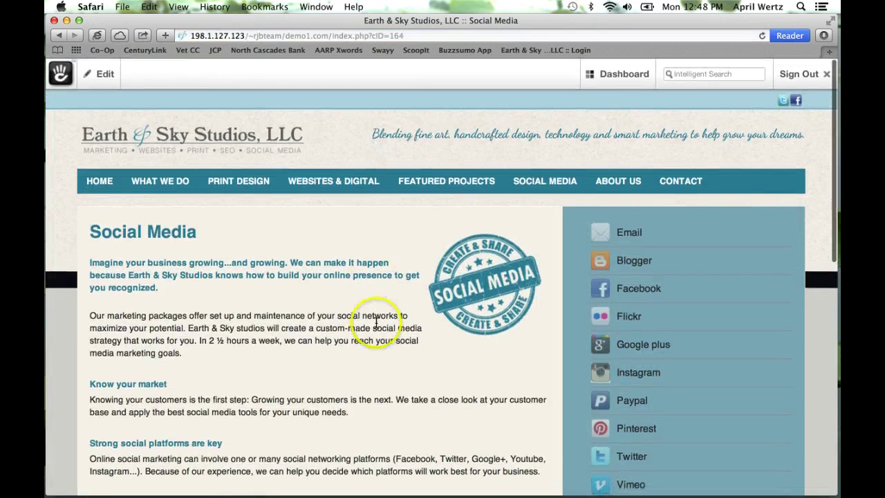
# - Return the Social Media page to edit mode via Edit > Edit this Page
pyautogui.scroll(-5, 373, 325)
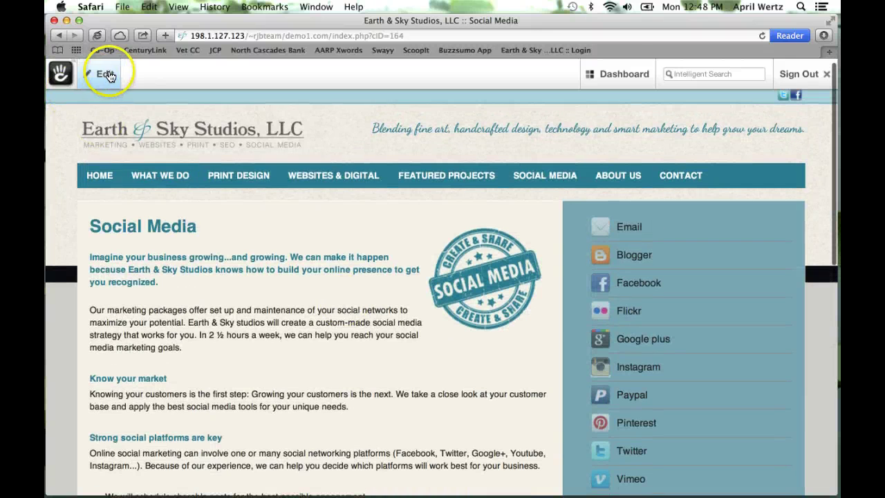
pyautogui.click(103, 73)
pyautogui.click(118, 110)
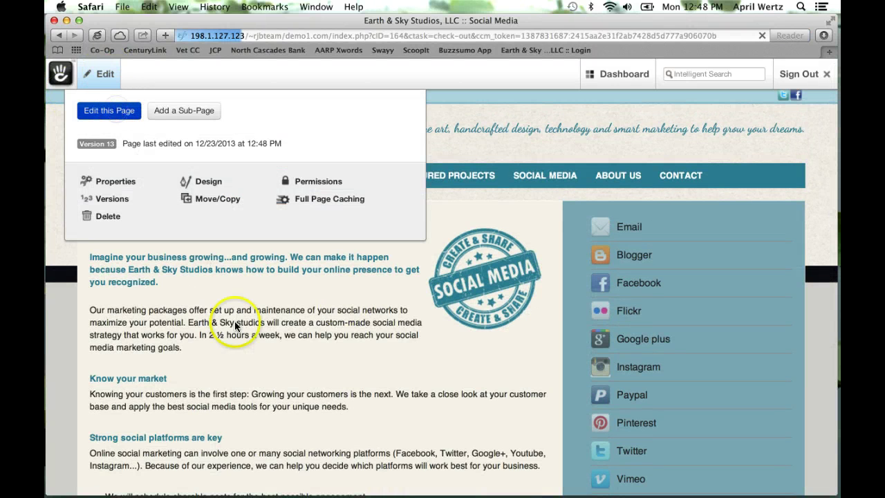
# - Open the main content block editor, select the word 'you', then cancel without changes
pyautogui.scroll(-5, 309, 367)
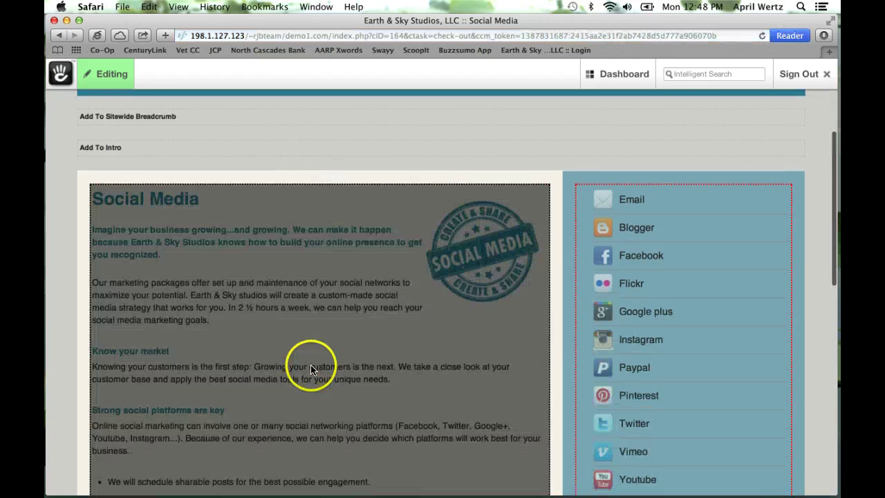
pyautogui.click(310, 366)
pyautogui.click(312, 388)
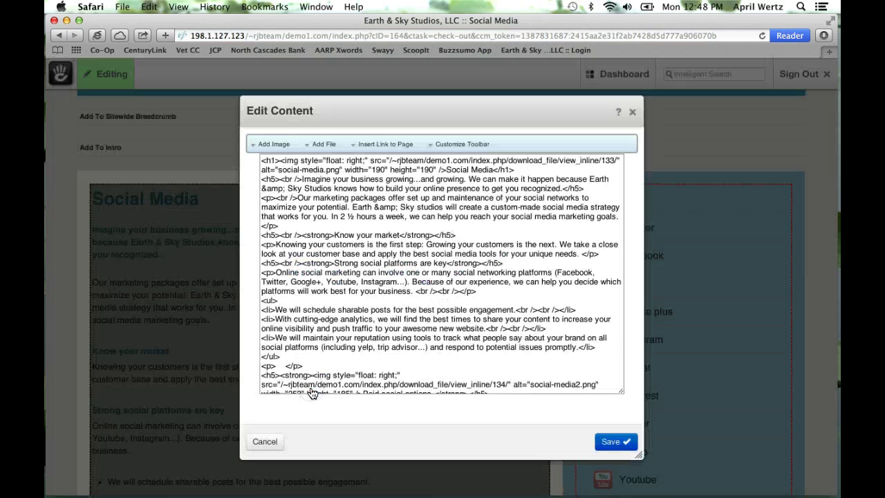
pyautogui.doubleClick(378, 342)
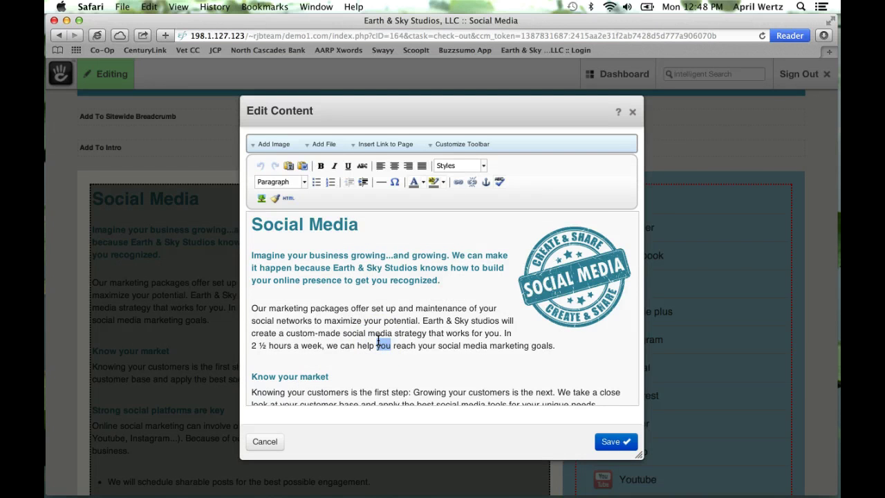
pyautogui.click(254, 444)
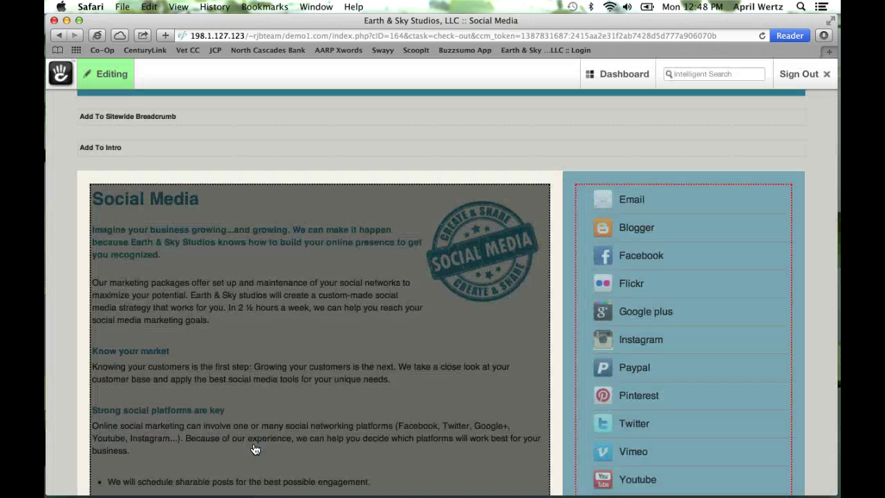